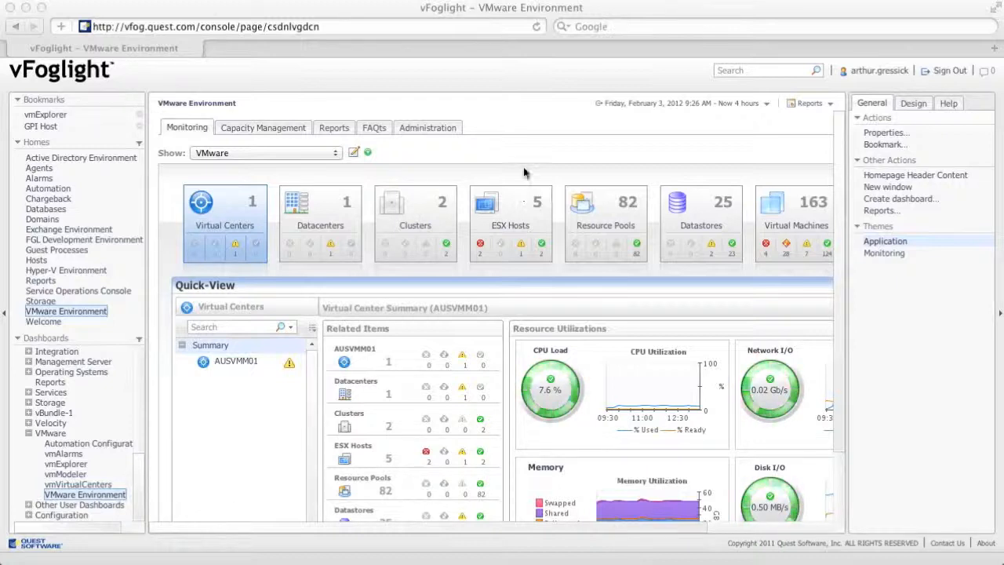
Open the Cisco UCS Blade dashboard and switch its VMWESXServer page input to ausesx03.qsftdemo.local
{"action": "left_click_drag", "start_coordinate": [141, 472], "coordinate": [141, 353]}
{"action": "left_click", "coordinate": [98, 364]}
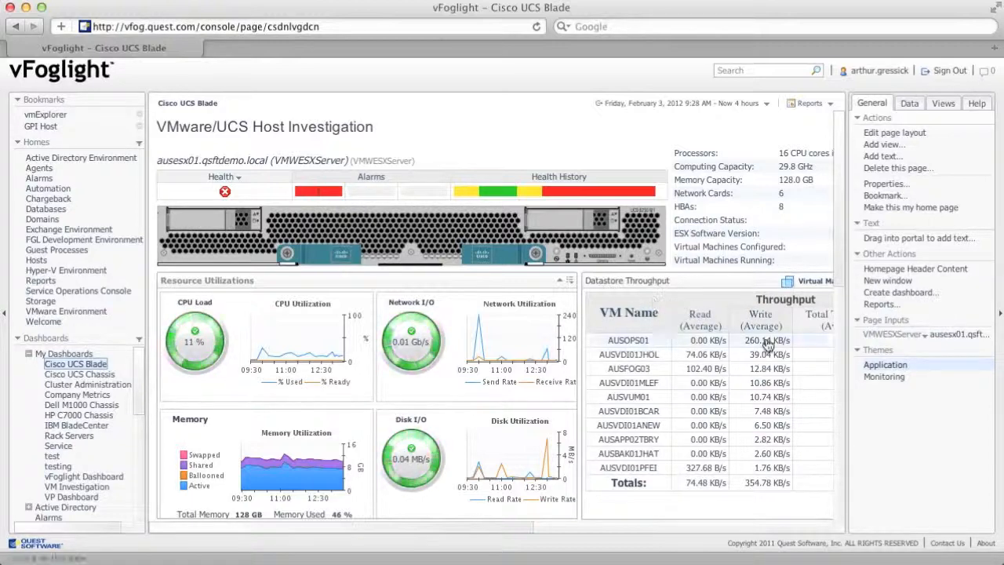
{"action": "left_click", "coordinate": [926, 336]}
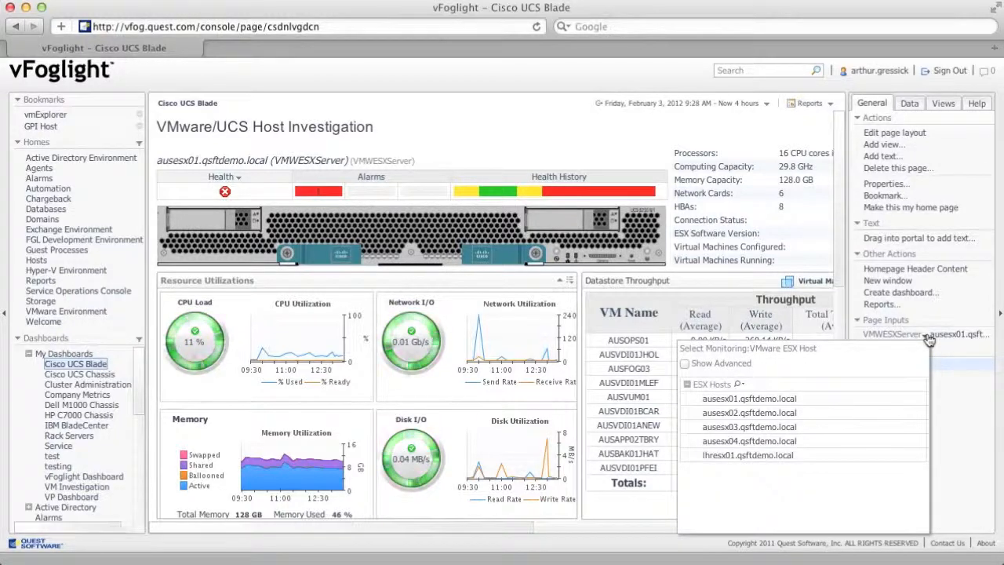
{"action": "left_click", "coordinate": [767, 430]}
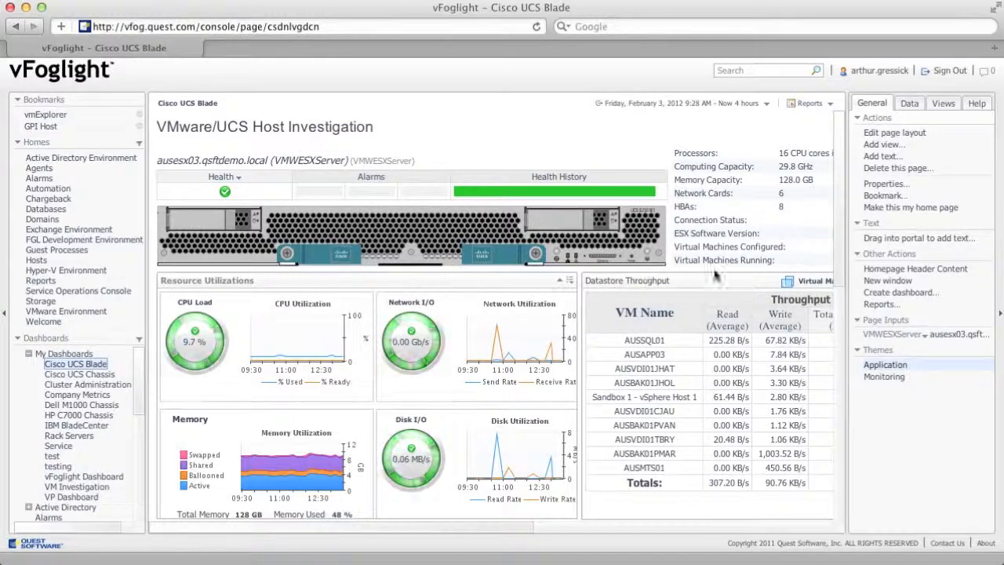
Create a blank custom dashboard named test from all data, with the 300-second auto refresh rate and two-column layout, skipping the initial view
{"action": "left_click", "coordinate": [894, 294]}
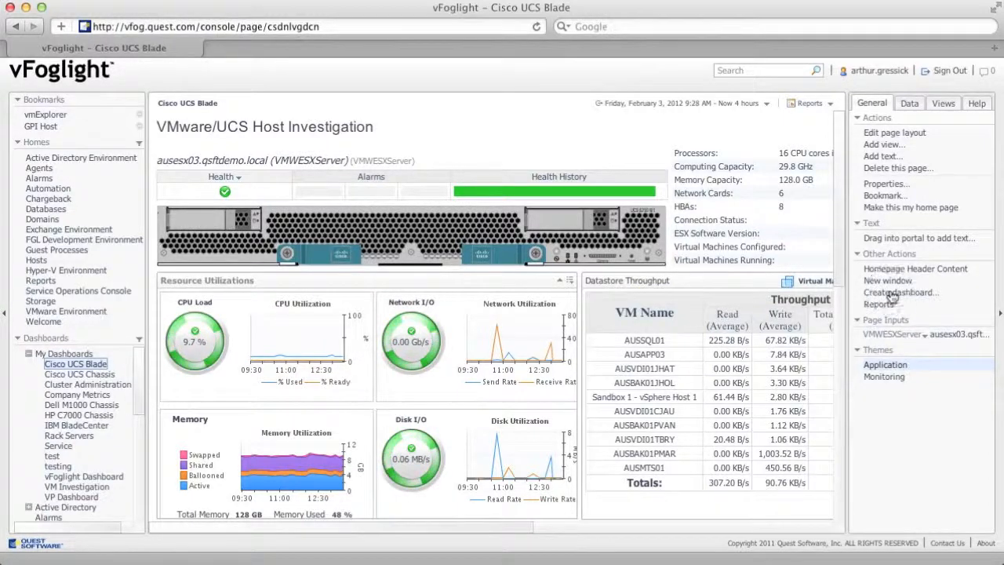
{"action": "left_click", "coordinate": [384, 225]}
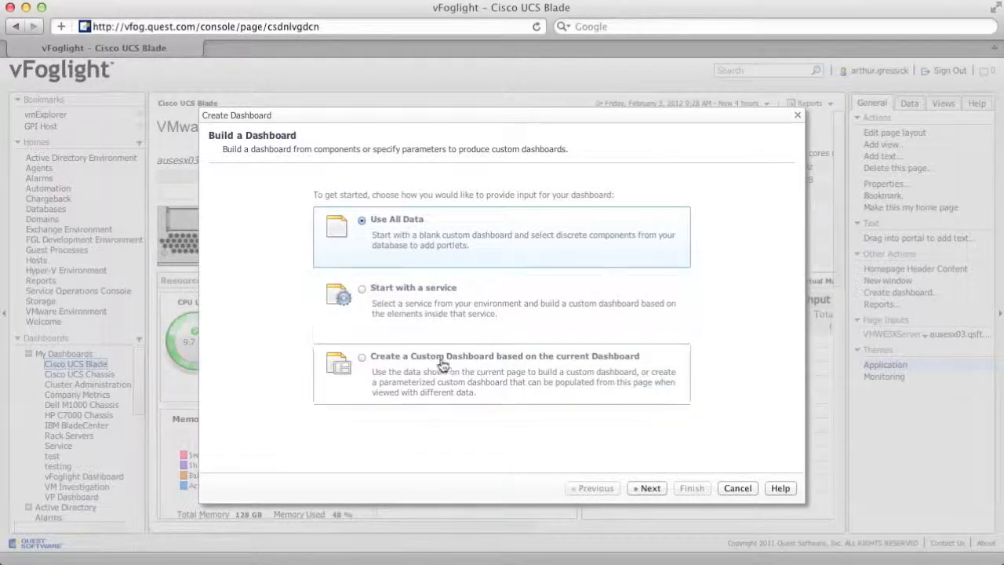
{"action": "left_click", "coordinate": [654, 489]}
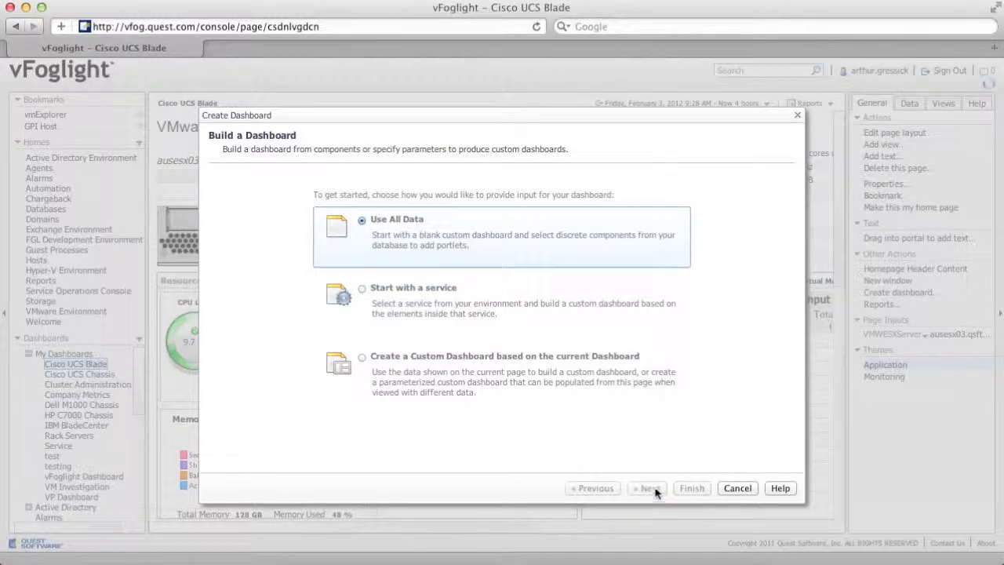
{"action": "triple_click", "coordinate": [457, 190]}
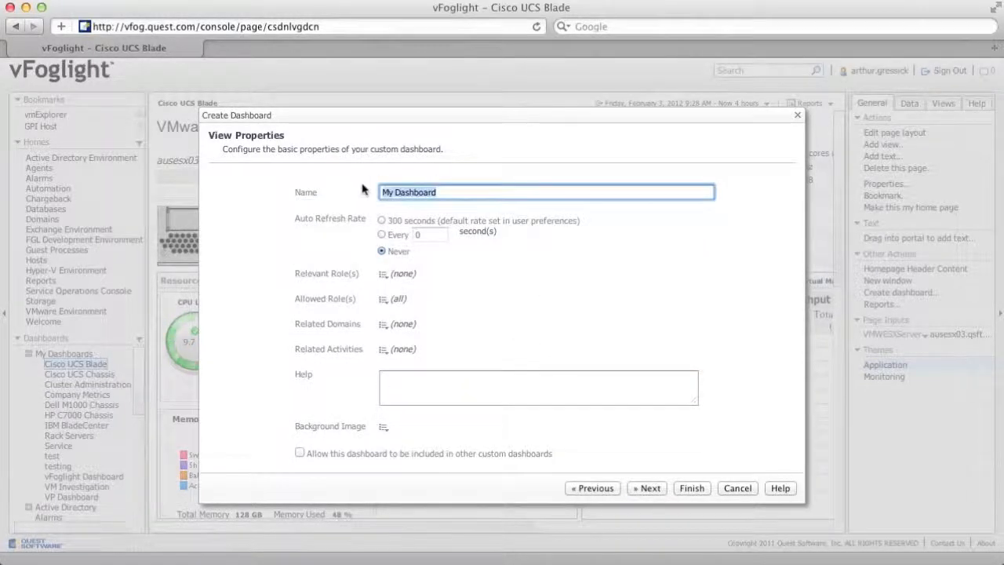
{"action": "type", "text": "test"}
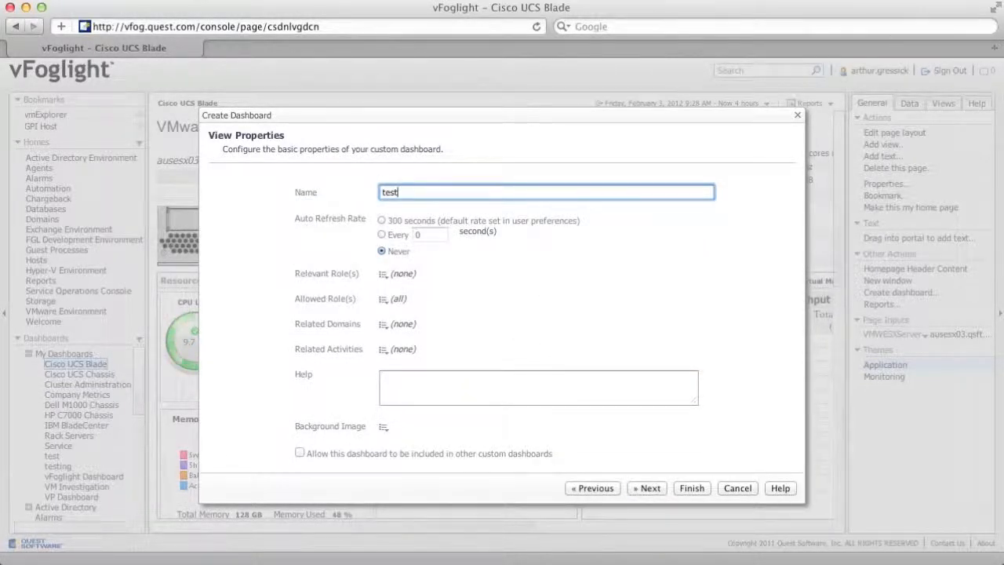
{"action": "left_click", "coordinate": [381, 220]}
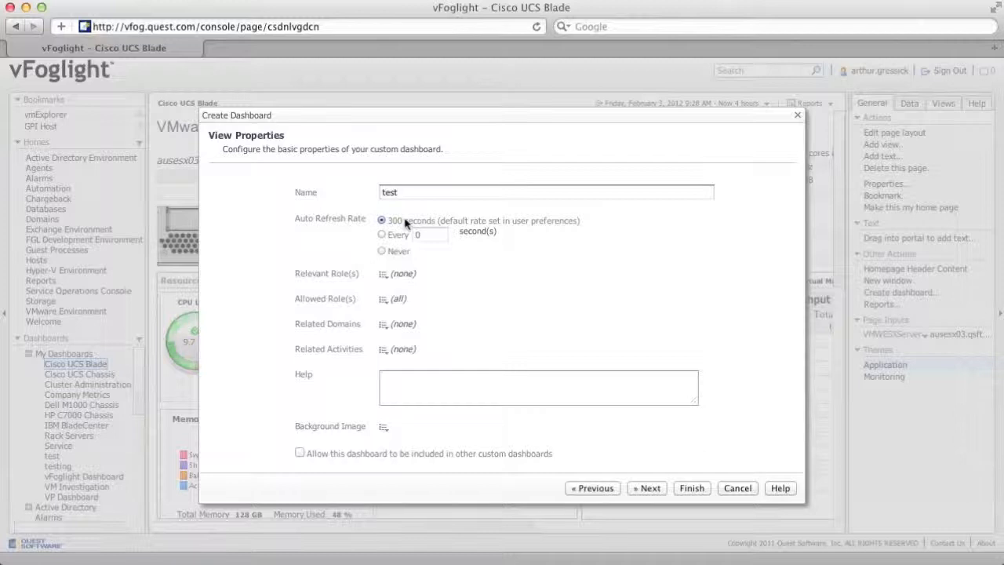
{"action": "left_click", "coordinate": [655, 493]}
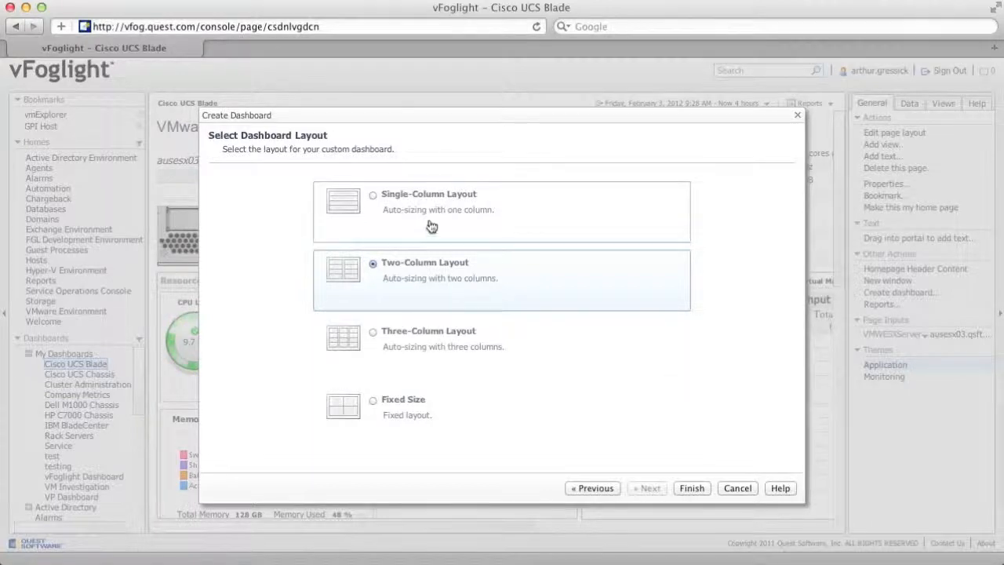
{"action": "left_click", "coordinate": [692, 488]}
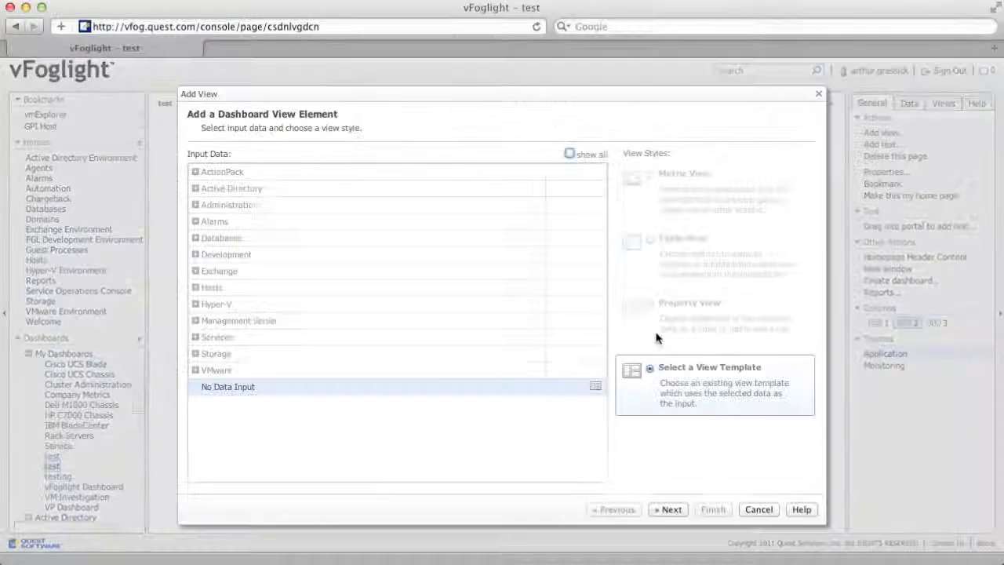
{"action": "left_click", "coordinate": [758, 510]}
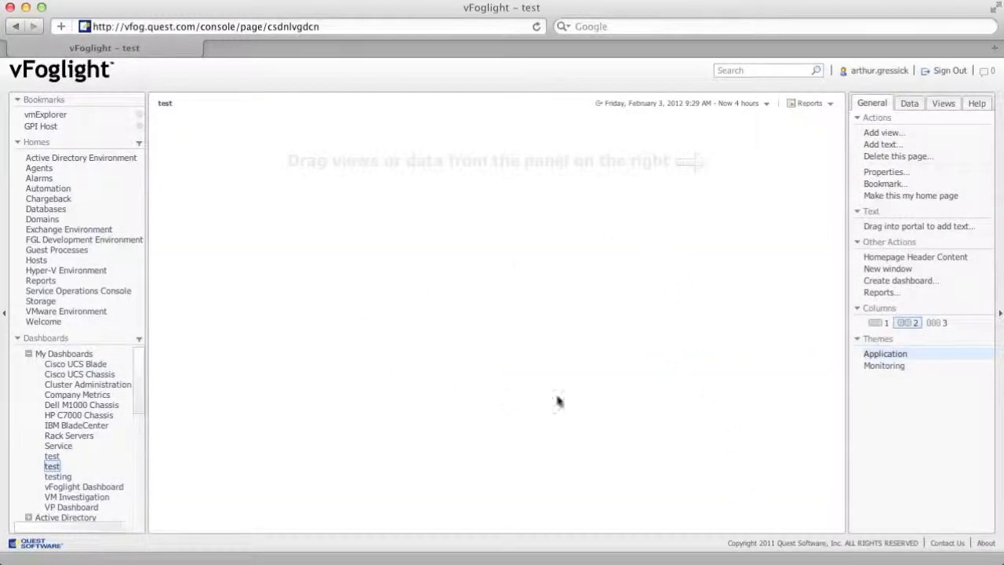
Add the Austin cluster from the VMware data as a parameterized input and show the parameterized inputs
{"action": "left_click", "coordinate": [911, 107]}
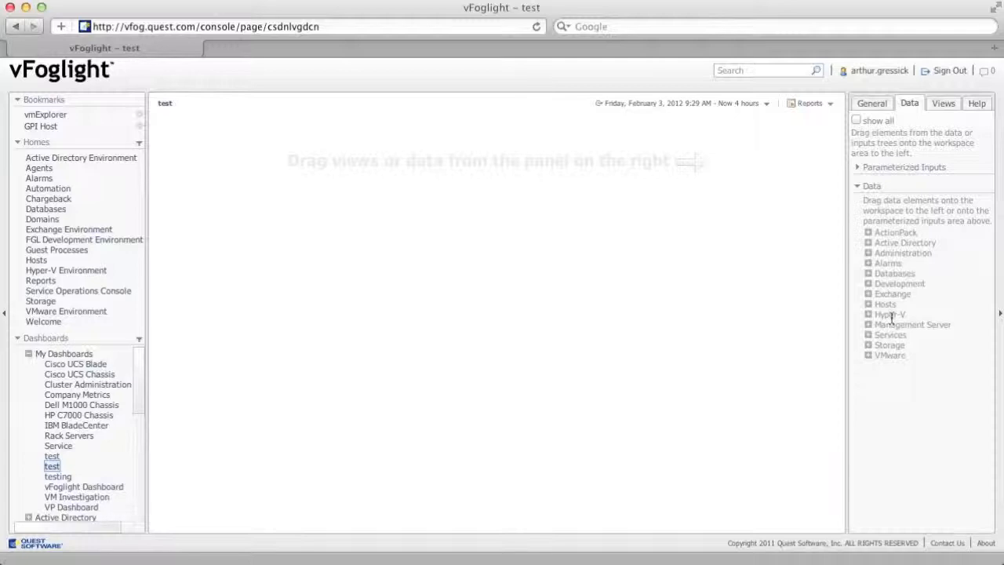
{"action": "left_click", "coordinate": [869, 356]}
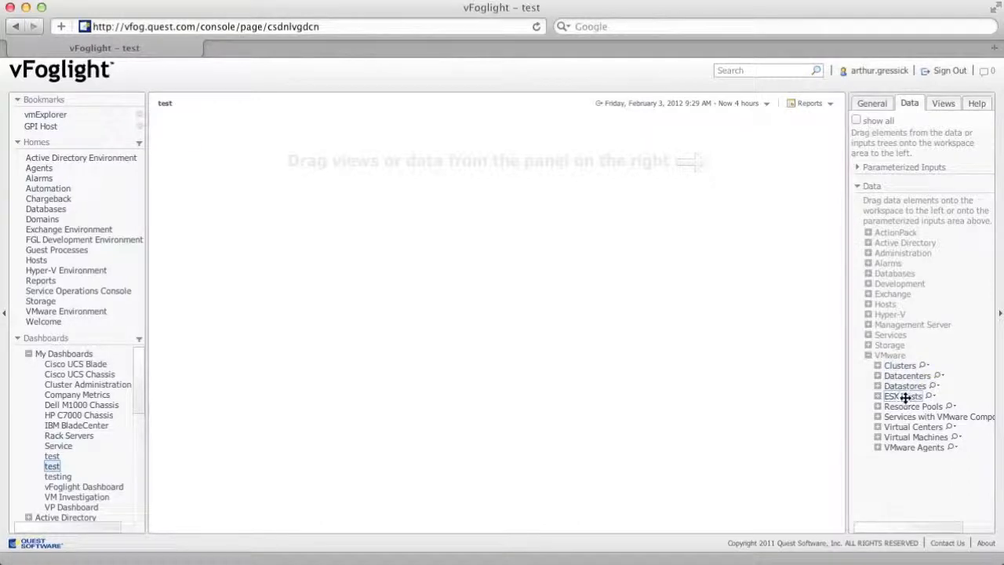
{"action": "left_click", "coordinate": [878, 365]}
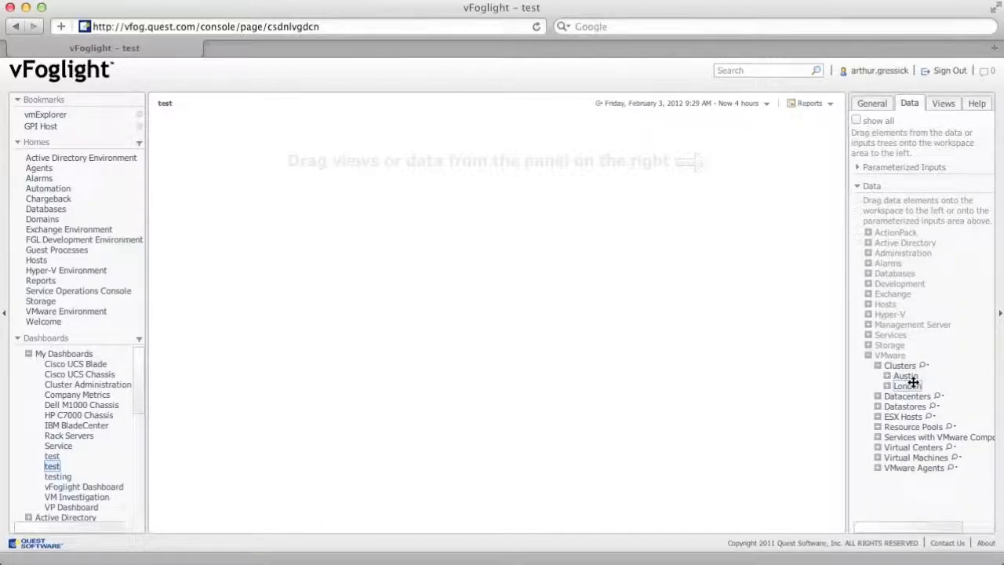
{"action": "left_click", "coordinate": [912, 377]}
{"action": "left_click_drag", "start_coordinate": [911, 377], "coordinate": [899, 170]}
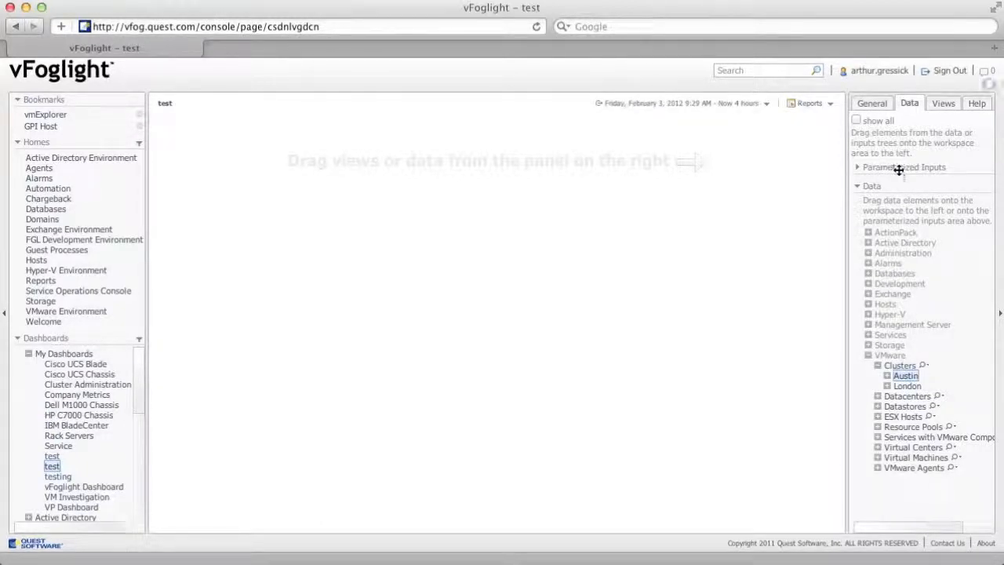
{"action": "left_click", "coordinate": [858, 168]}
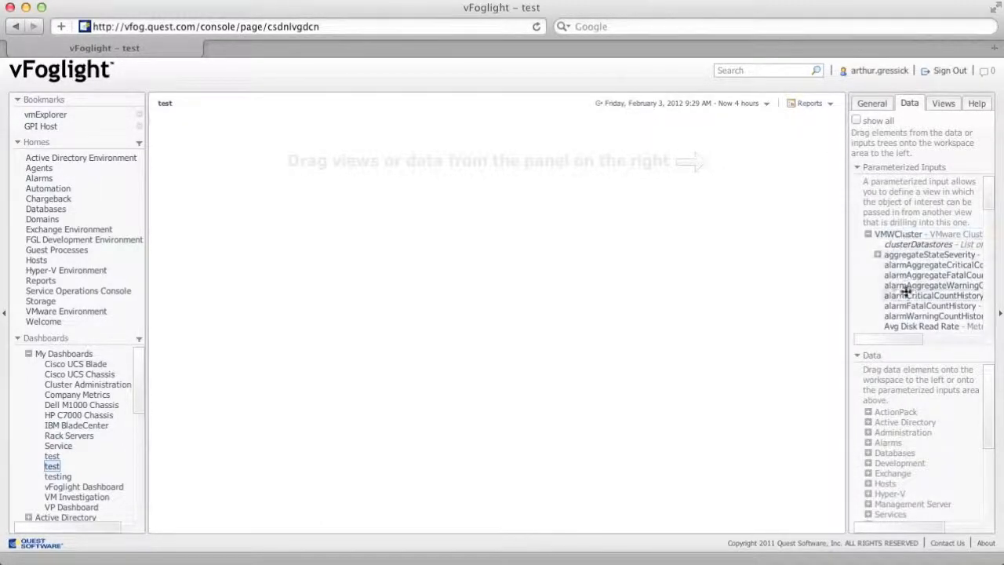
Place the VMWCluster input on the dashboard using the v-Cluster-Health-Overview view template
{"action": "mouse_move", "coordinate": [989, 198]}
{"action": "left_mouse_down"}
{"action": "mouse_move", "coordinate": [986, 253]}
{"action": "mouse_move", "coordinate": [986, 185]}
{"action": "left_mouse_up"}
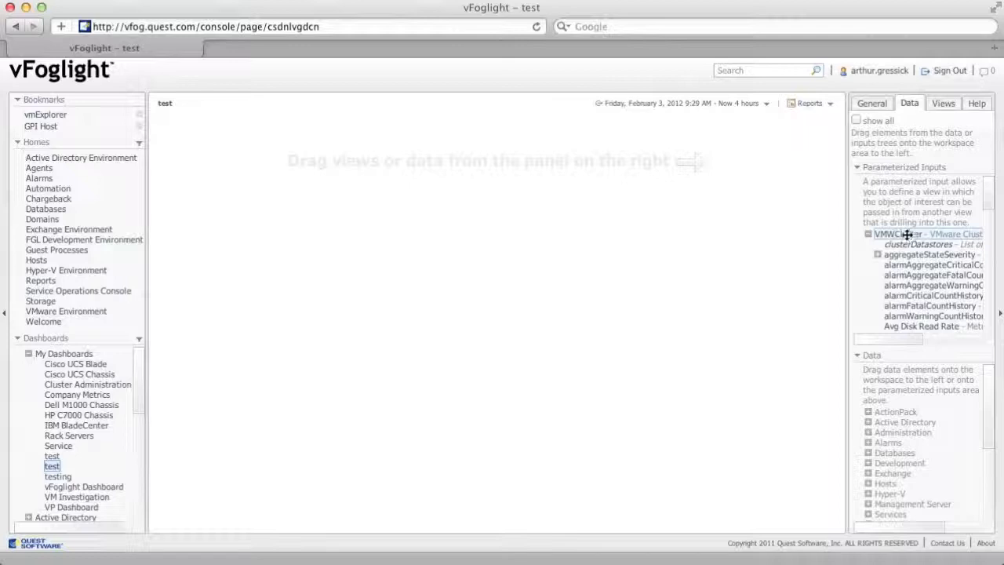
{"action": "left_click_drag", "start_coordinate": [914, 234], "coordinate": [431, 194]}
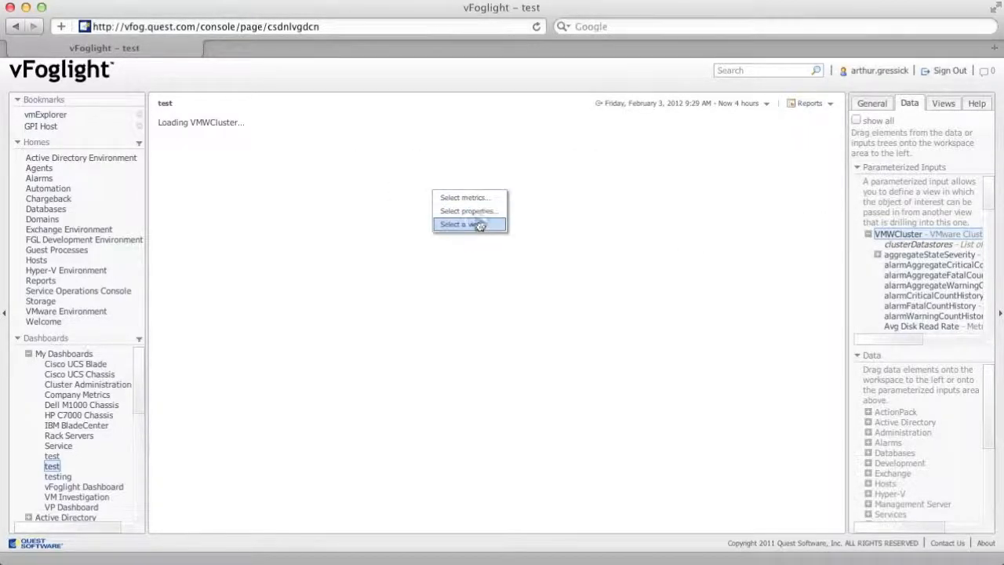
{"action": "left_click", "coordinate": [479, 222]}
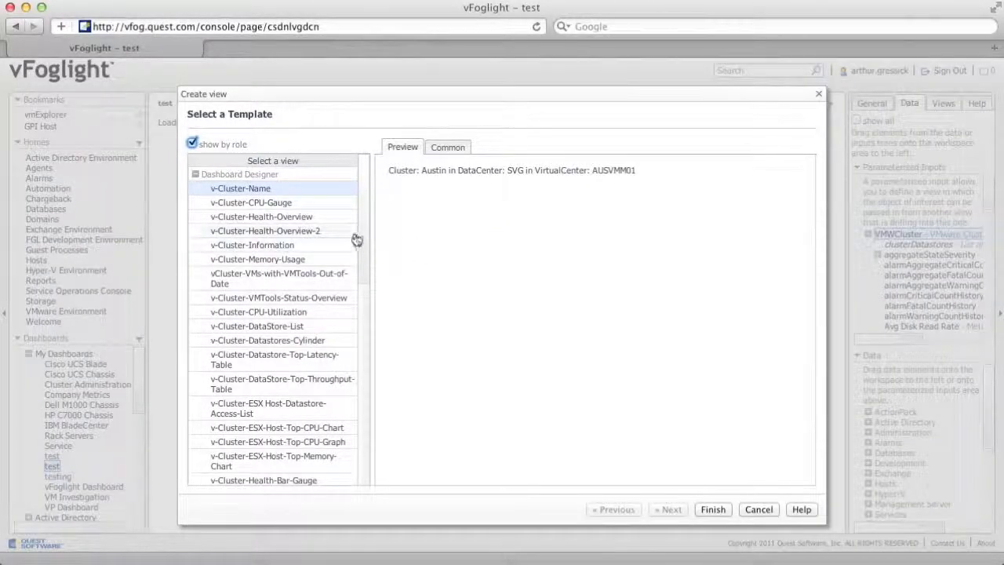
{"action": "left_click", "coordinate": [295, 222]}
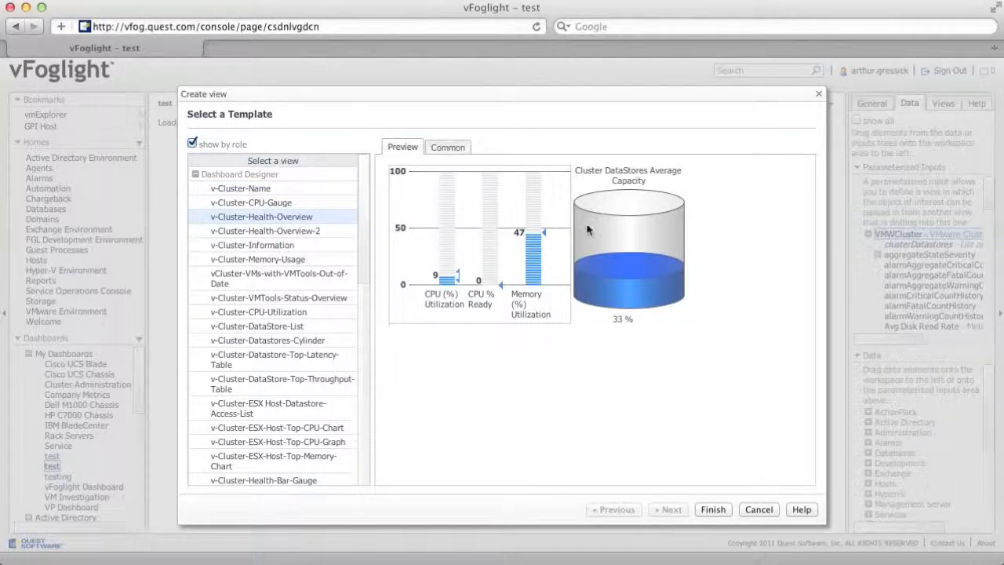
{"action": "left_click", "coordinate": [712, 510]}
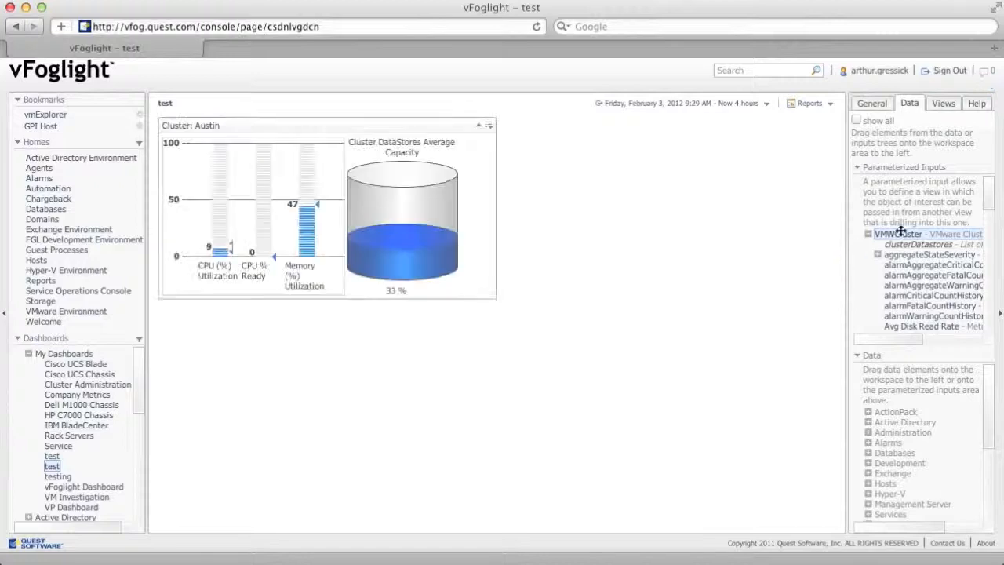
Add a second VMWCluster view in the other column using the v-Cluster-Datastore-Top-Latency-Table template
{"action": "left_click_drag", "start_coordinate": [905, 234], "coordinate": [691, 176]}
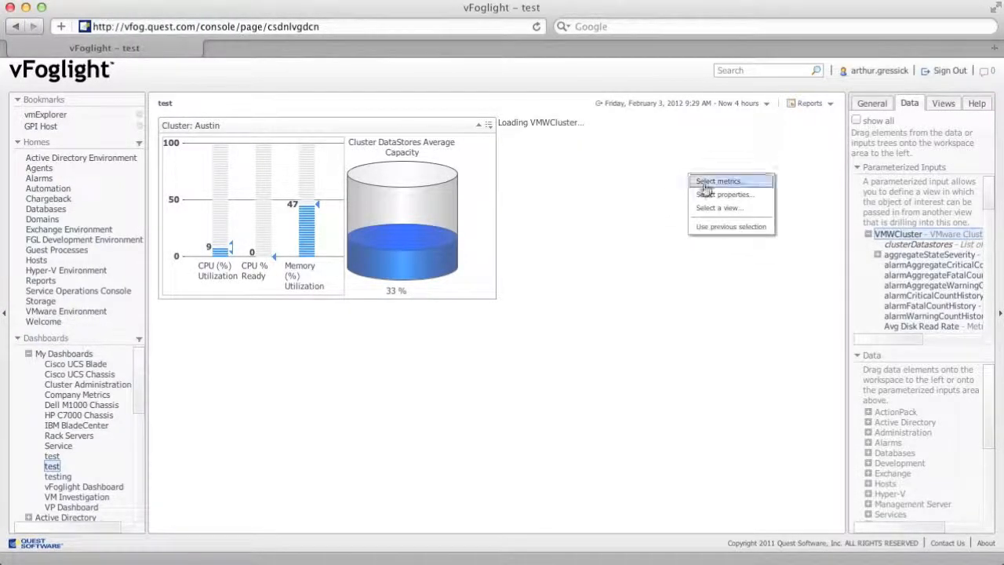
{"action": "left_click", "coordinate": [717, 208]}
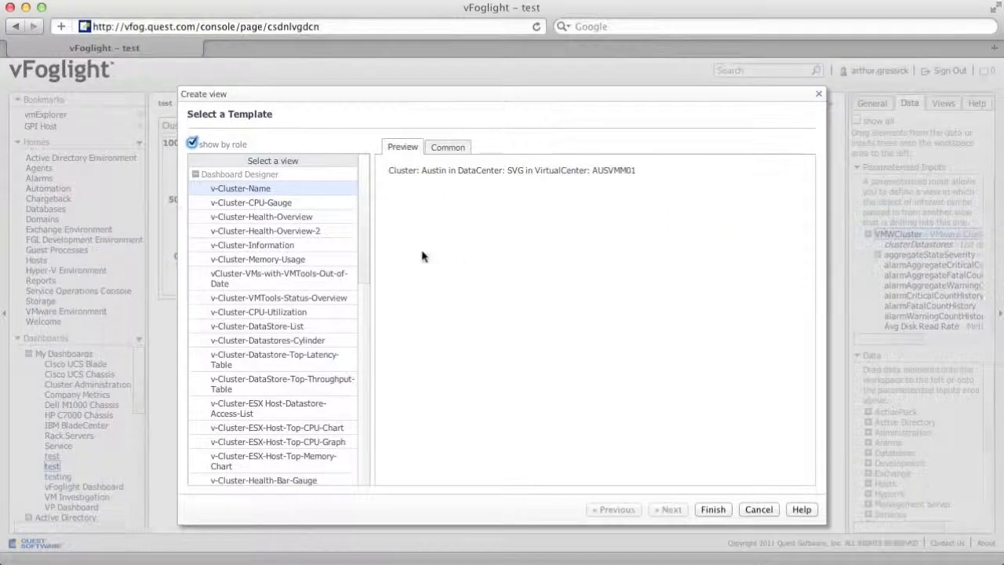
{"action": "left_click", "coordinate": [290, 340]}
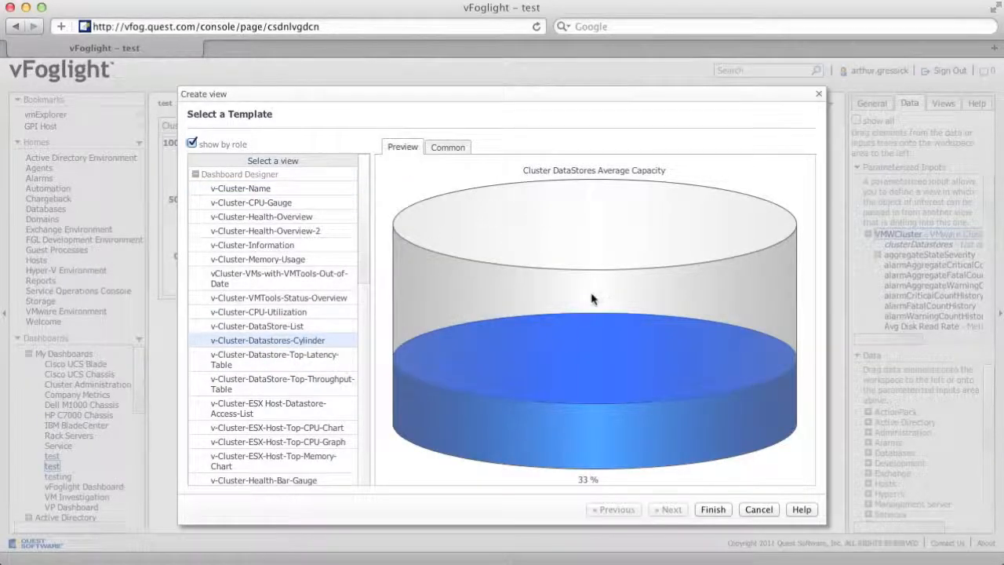
{"action": "left_click", "coordinate": [291, 354]}
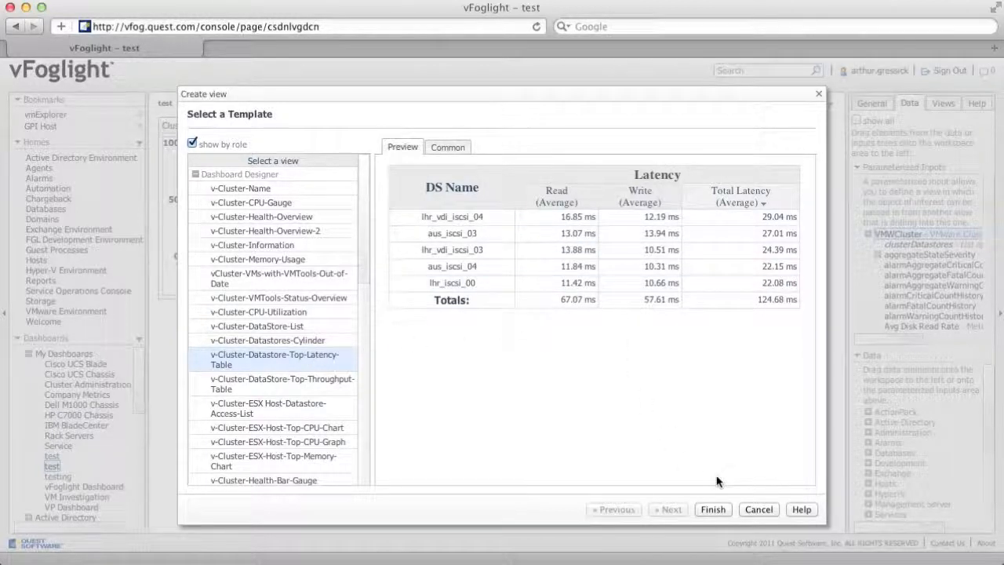
{"action": "left_click", "coordinate": [715, 510]}
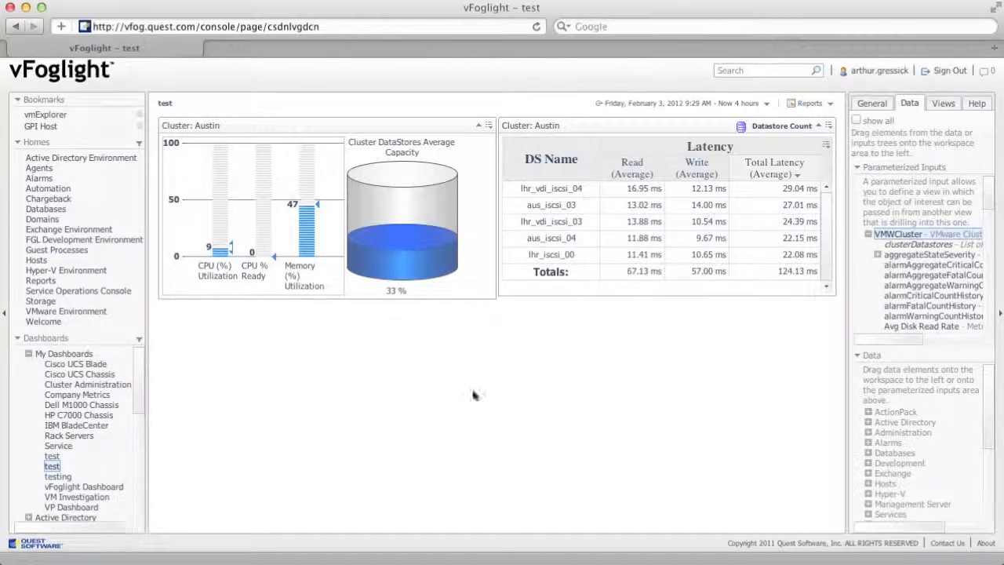
Switch the dashboard's VMWCluster page input to the London cluster
{"action": "left_click", "coordinate": [873, 105]}
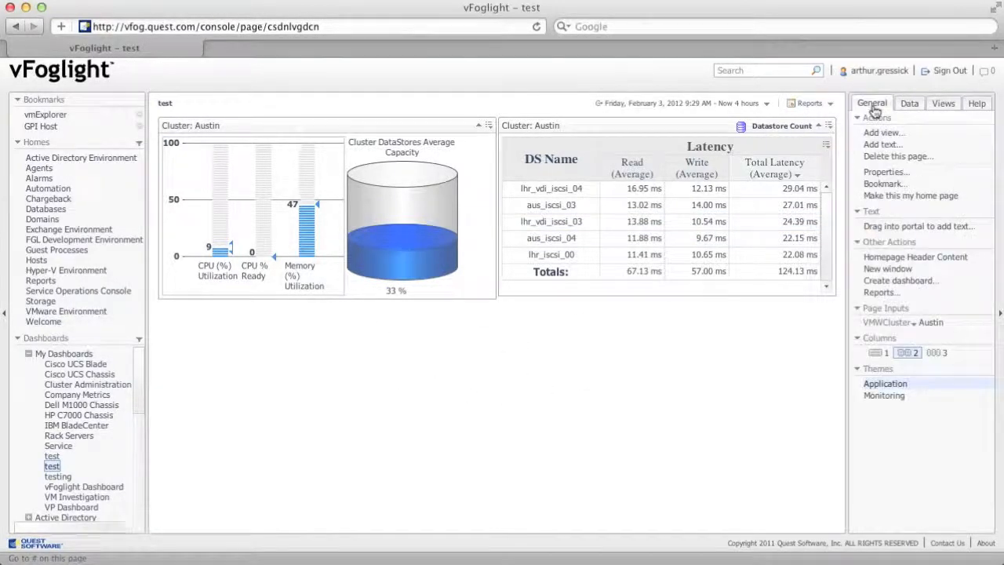
{"action": "left_click", "coordinate": [920, 328]}
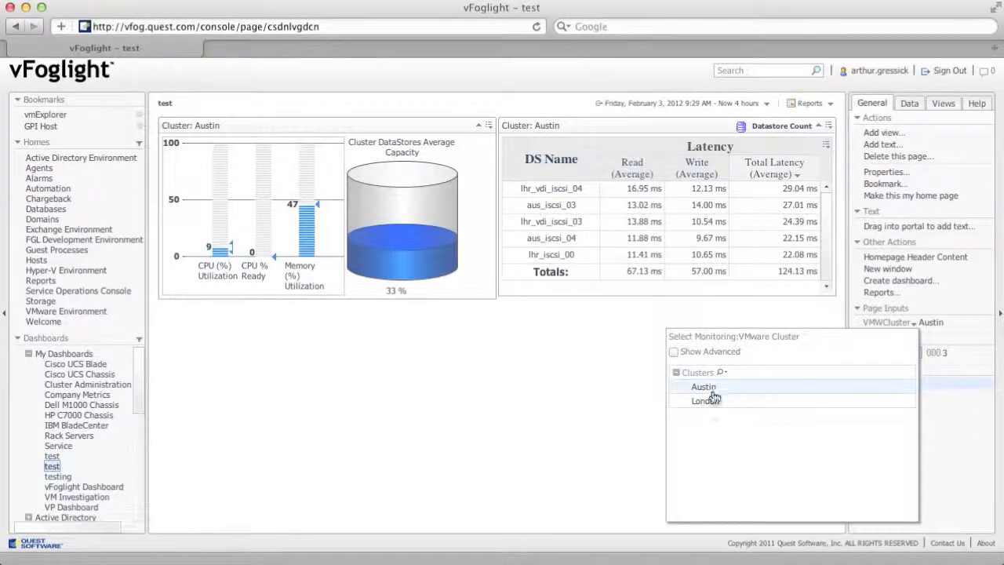
{"action": "left_click", "coordinate": [706, 400]}
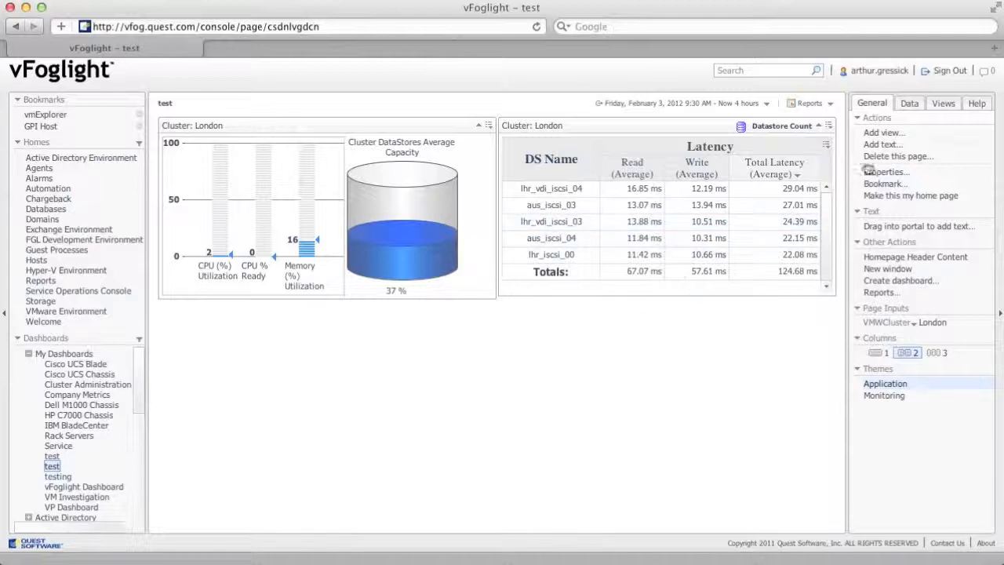
Add the ESX host ausesx01.qsftdemo.local from the VMware data as a second parameterized input
{"action": "left_click", "coordinate": [910, 105]}
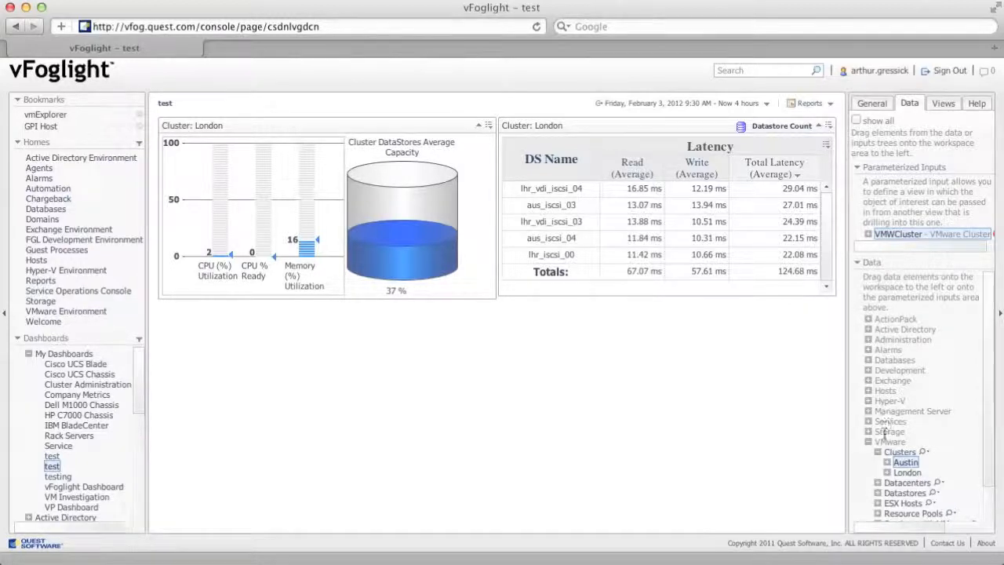
{"action": "left_click", "coordinate": [878, 453]}
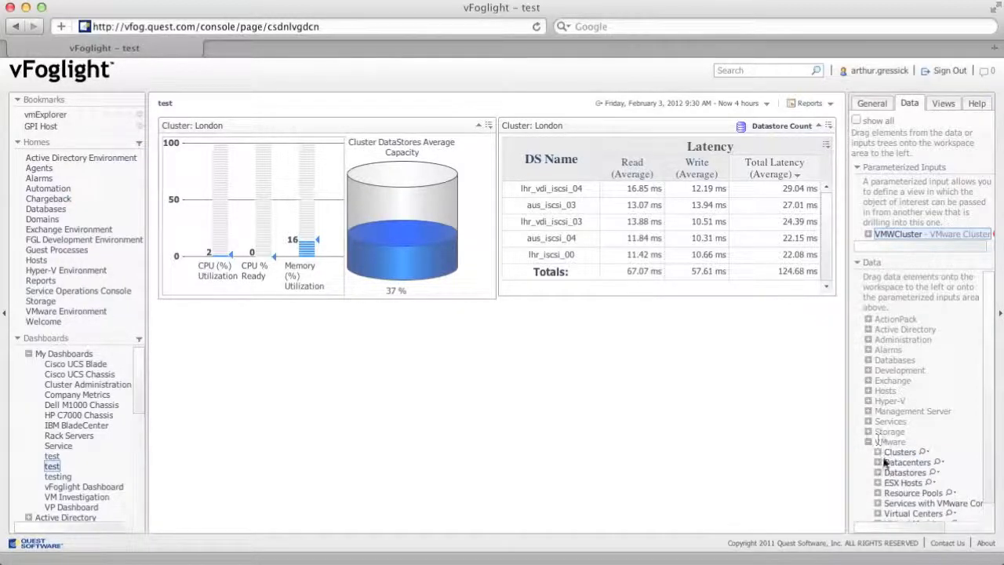
{"action": "scroll", "coordinate": [891, 461], "scroll_direction": "down", "scroll_amount": 1}
{"action": "scroll", "coordinate": [892, 461], "scroll_direction": "down", "scroll_amount": 1}
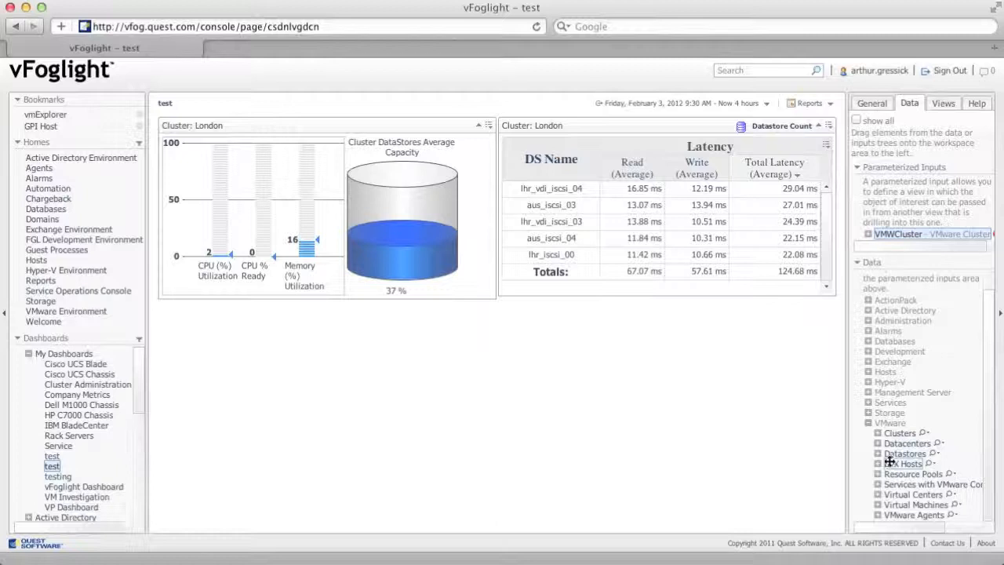
{"action": "left_click", "coordinate": [878, 464]}
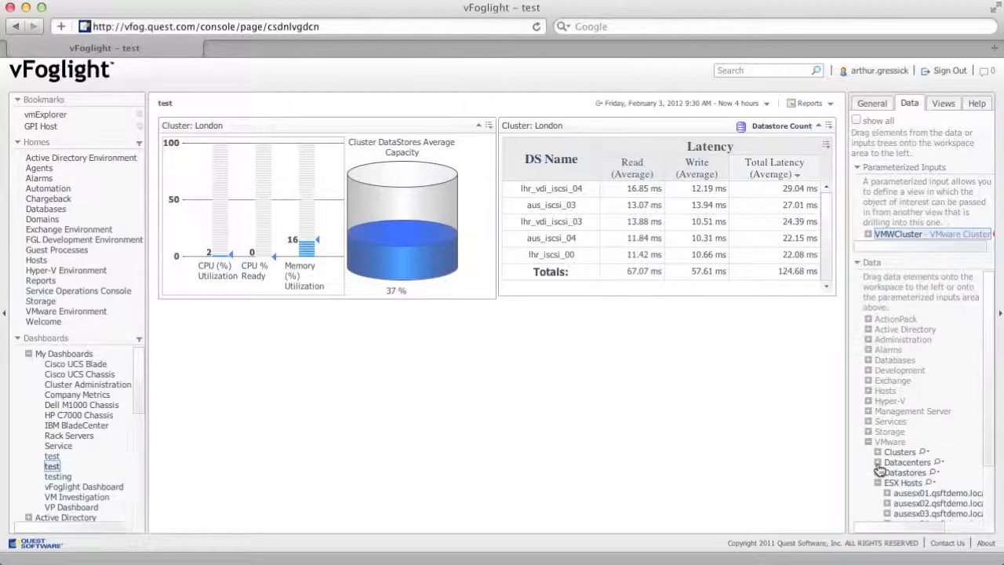
{"action": "scroll", "coordinate": [902, 447], "scroll_direction": "down", "scroll_amount": 3}
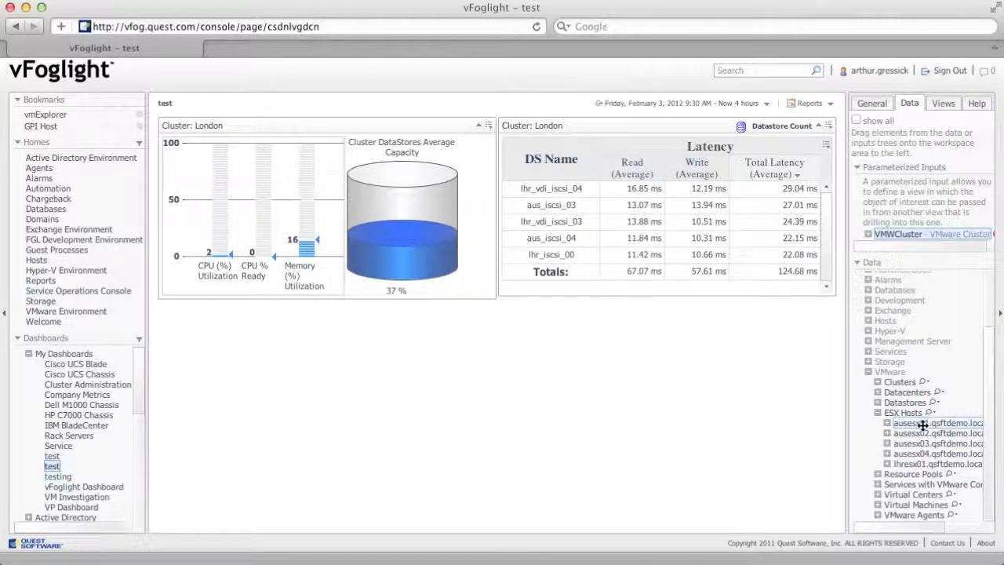
{"action": "left_click_drag", "start_coordinate": [921, 423], "coordinate": [893, 169]}
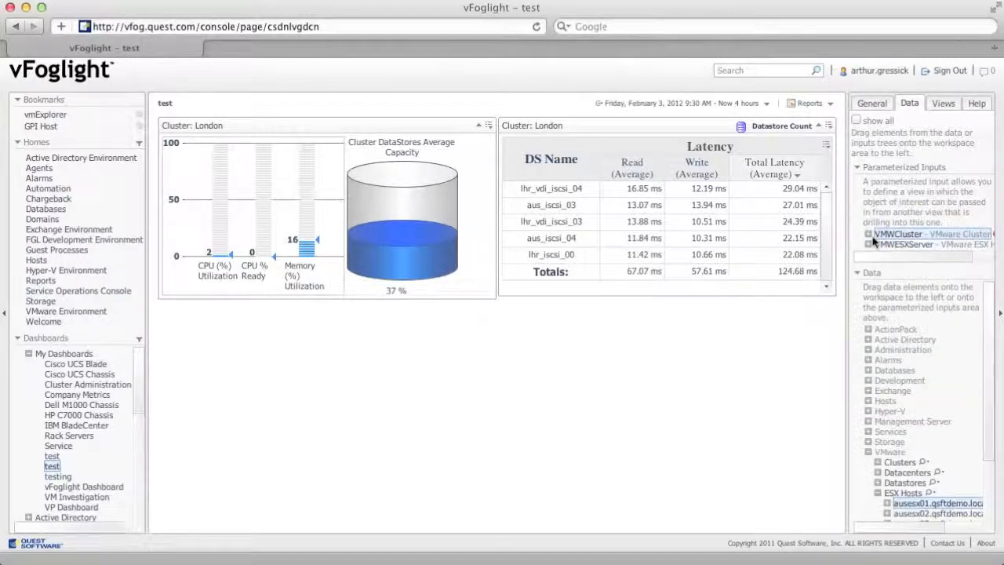
Place the VMWESXServer input below the datastore latency table using the v-ESX-Host-Memory-Utilization view template
{"action": "left_click", "coordinate": [868, 244]}
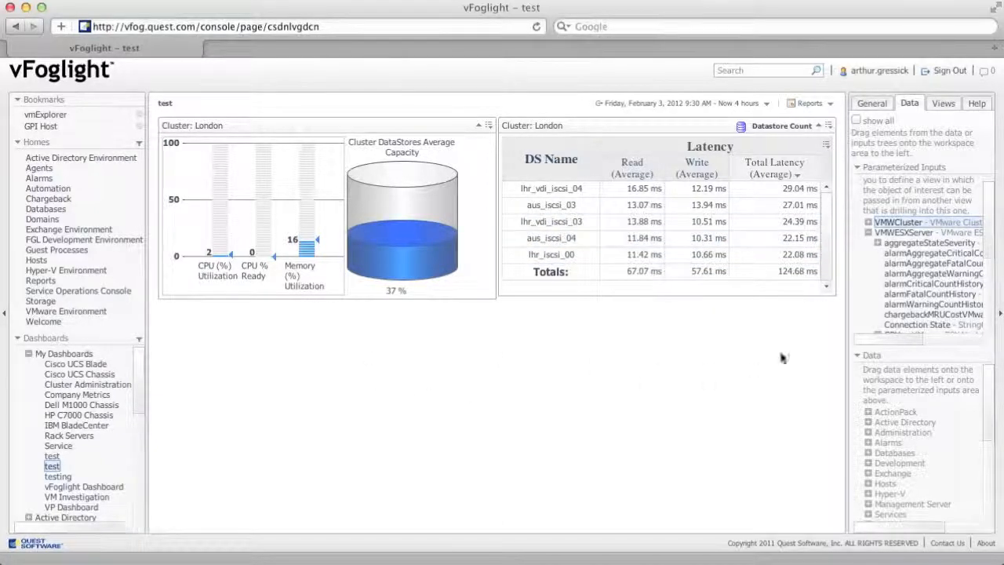
{"action": "left_click_drag", "start_coordinate": [927, 234], "coordinate": [601, 368]}
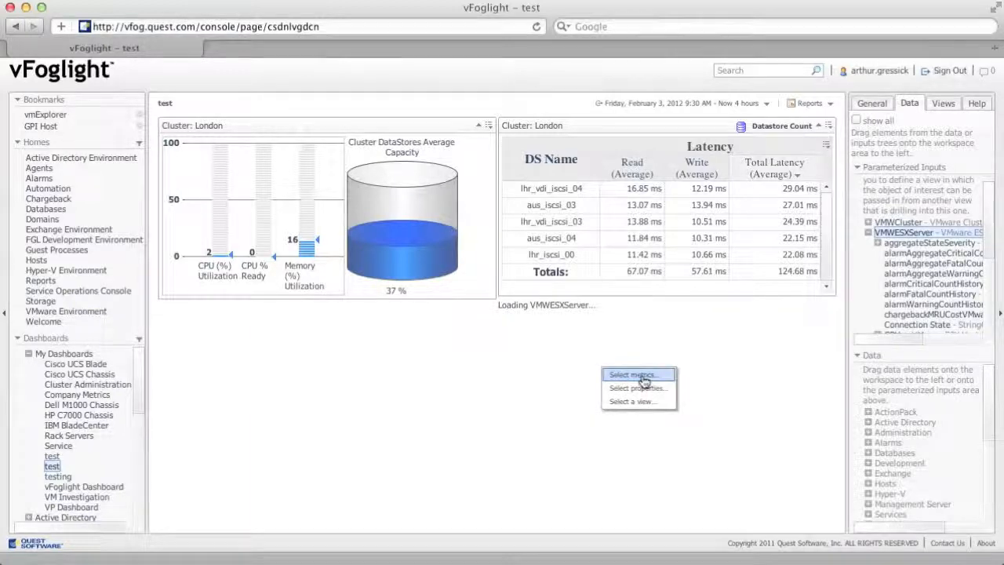
{"action": "left_click", "coordinate": [639, 401]}
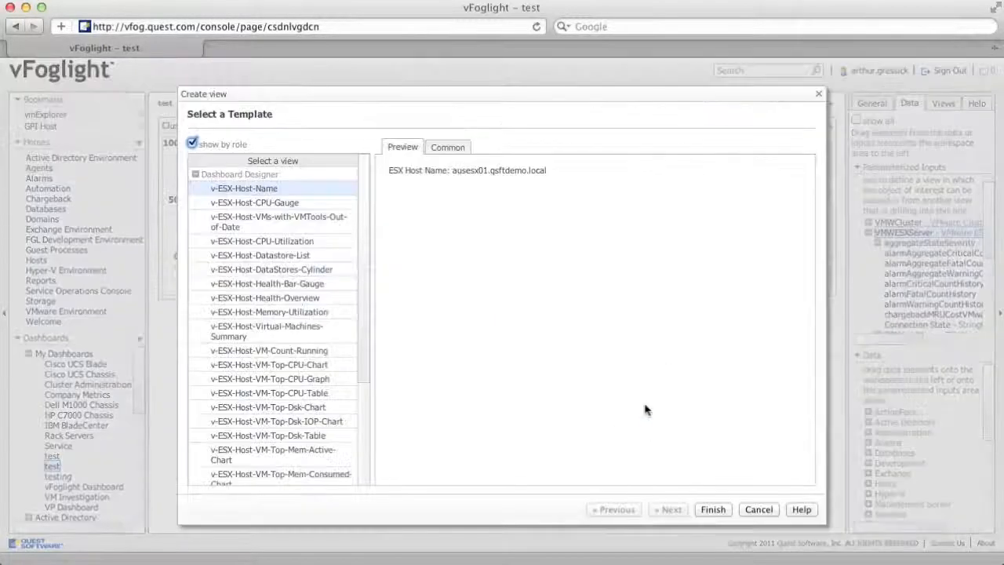
{"action": "left_click", "coordinate": [304, 313]}
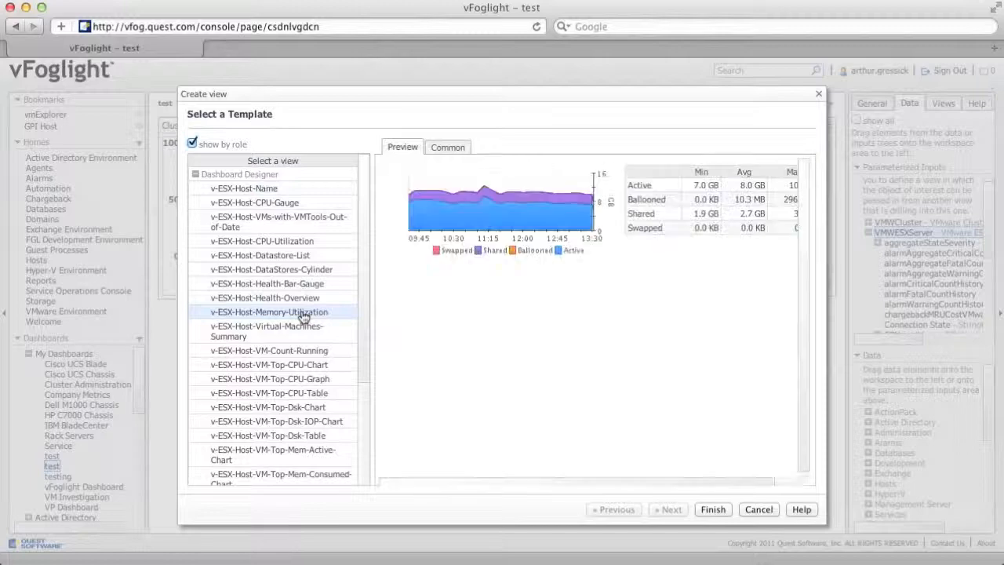
{"action": "left_click", "coordinate": [713, 510]}
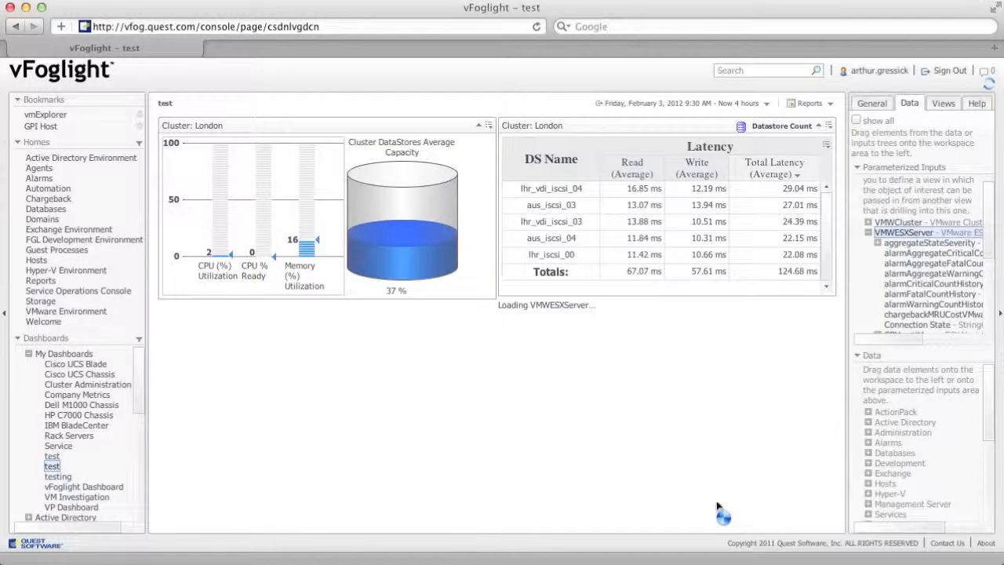
Switch the dashboard's page inputs to the Austin cluster and the ESX host ausesx04.qsftdemo.local
{"action": "left_click", "coordinate": [877, 106]}
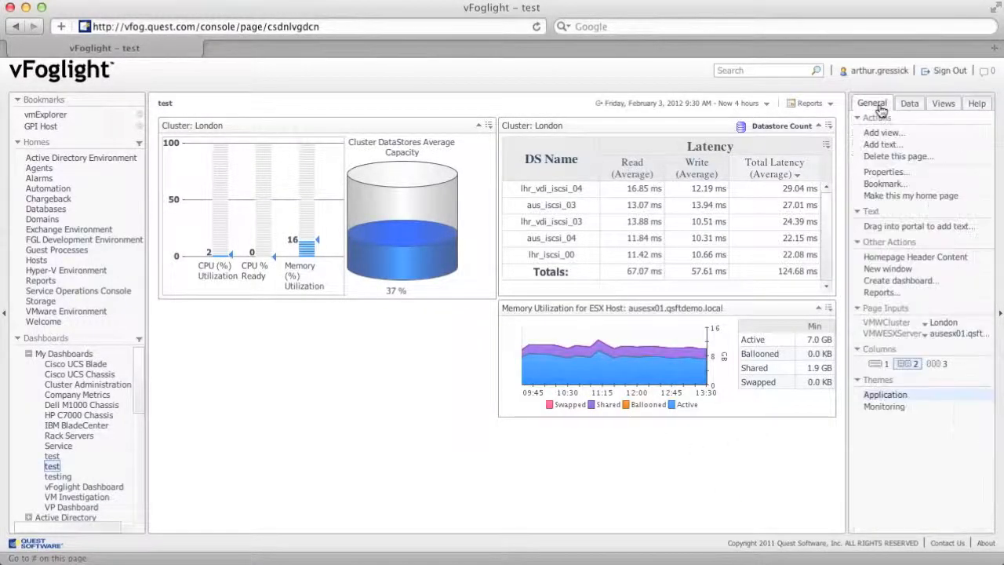
{"action": "left_click", "coordinate": [925, 324]}
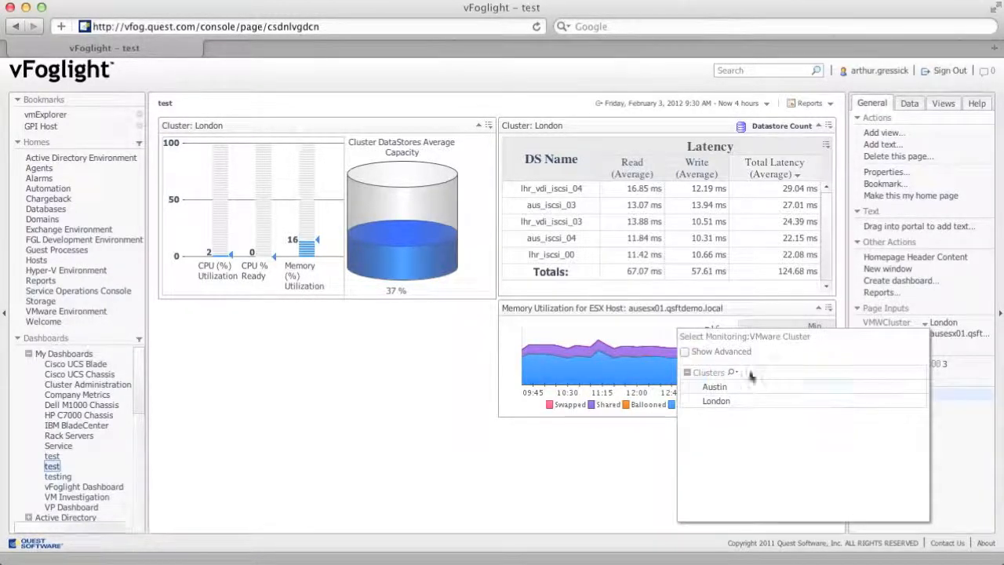
{"action": "left_click", "coordinate": [858, 386]}
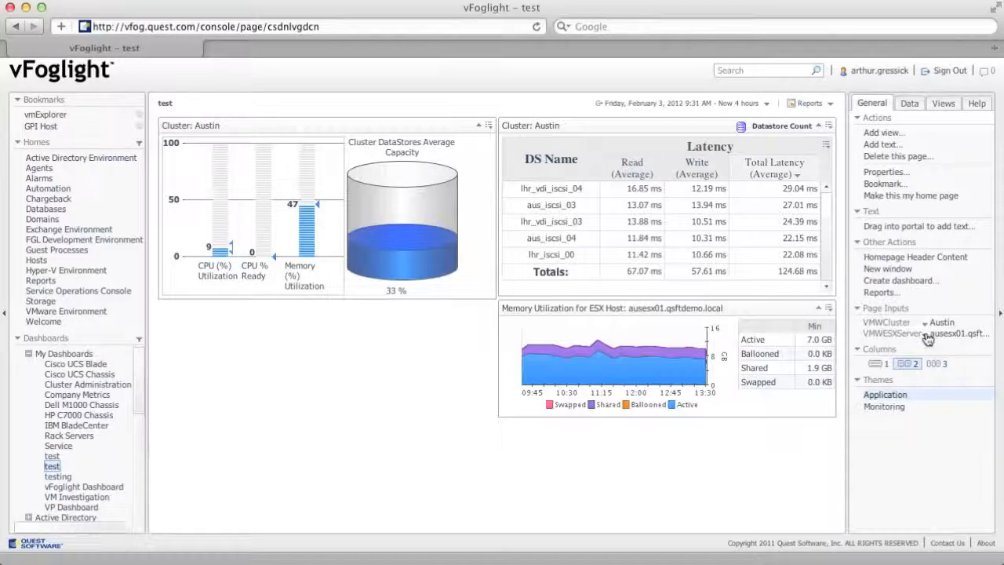
{"action": "left_click", "coordinate": [927, 337]}
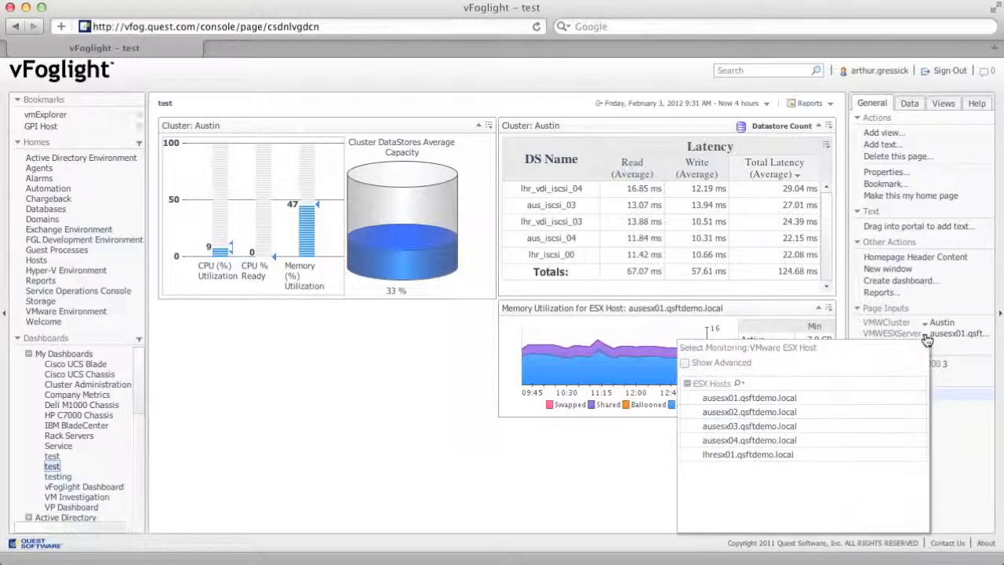
{"action": "left_click", "coordinate": [762, 444]}
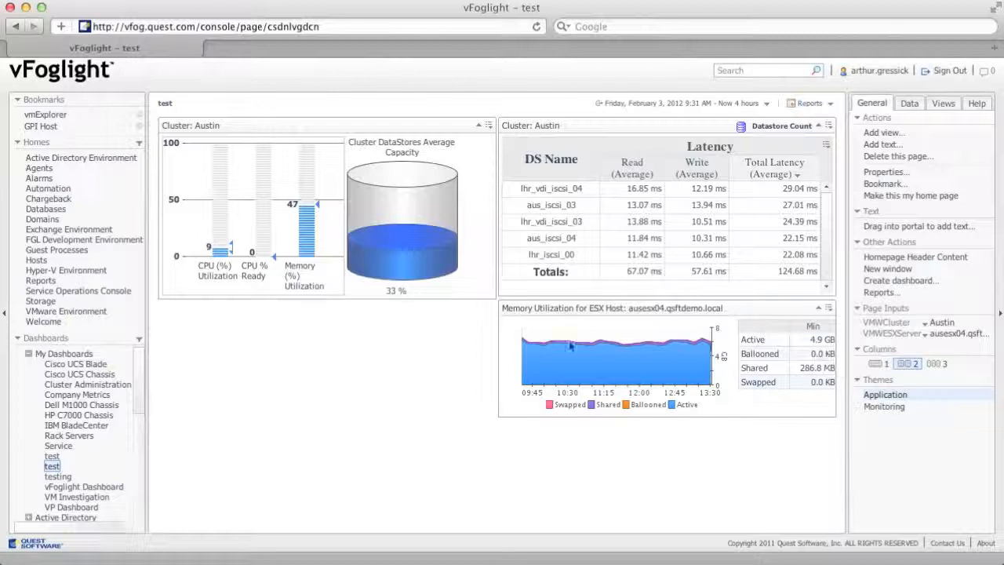